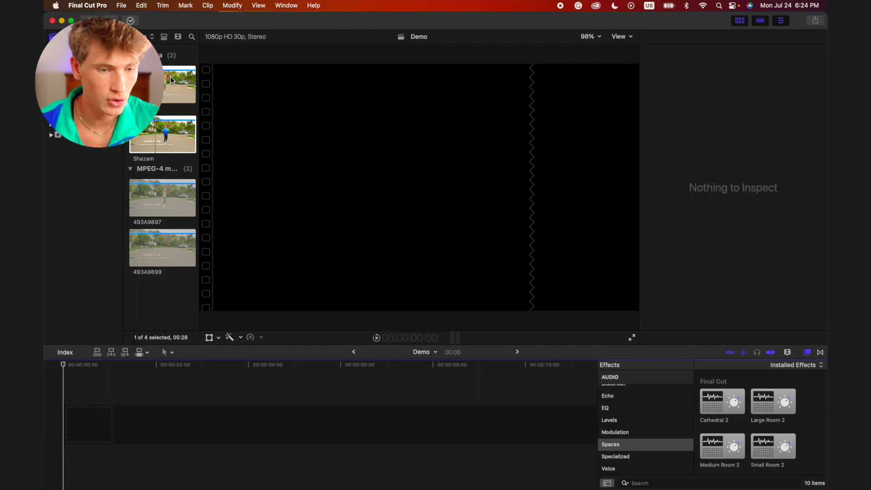
Drag the Boy and Shazam clips into the Demo timeline, show the Inspector, and skim Boy.
super+click(164, 127)
drag(164, 127, 91, 399)
key(super+4)
drag(66, 368, 433, 373)
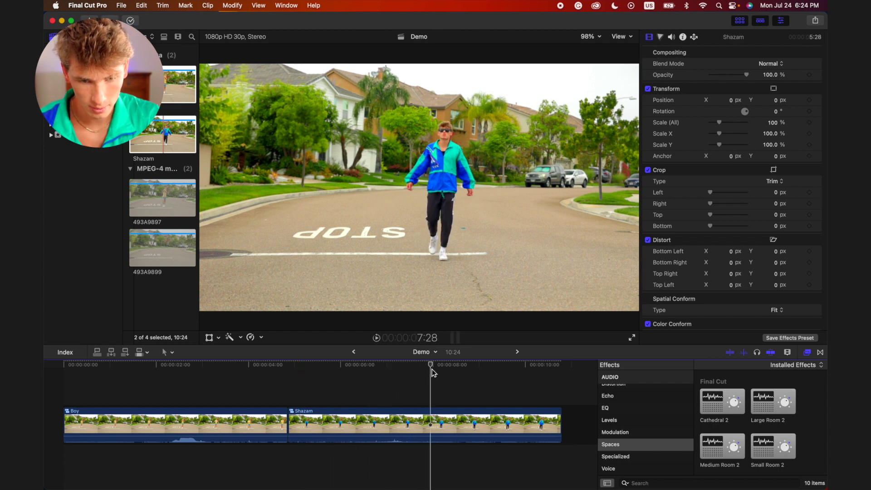
Trim the end of the Boy clip to the playhead at 2:27.
click(199, 370)
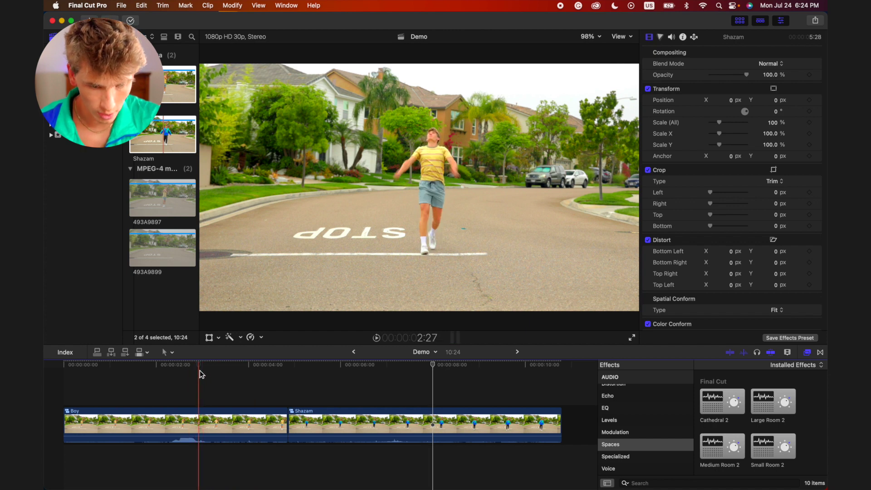
click(202, 431)
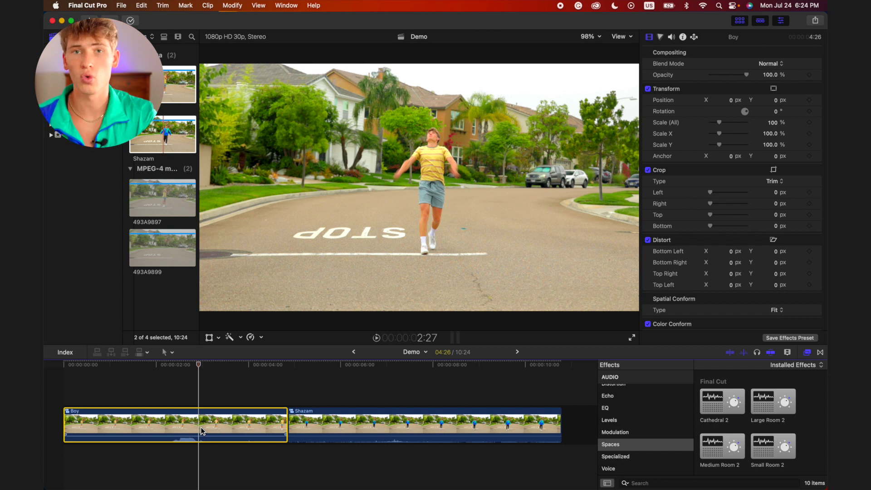
key(alt+bracketright)
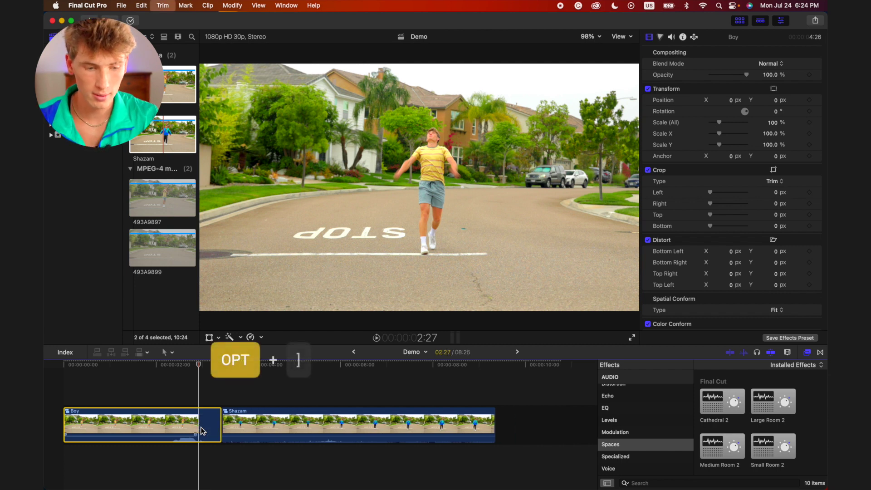
drag(200, 366, 252, 369)
key(l)
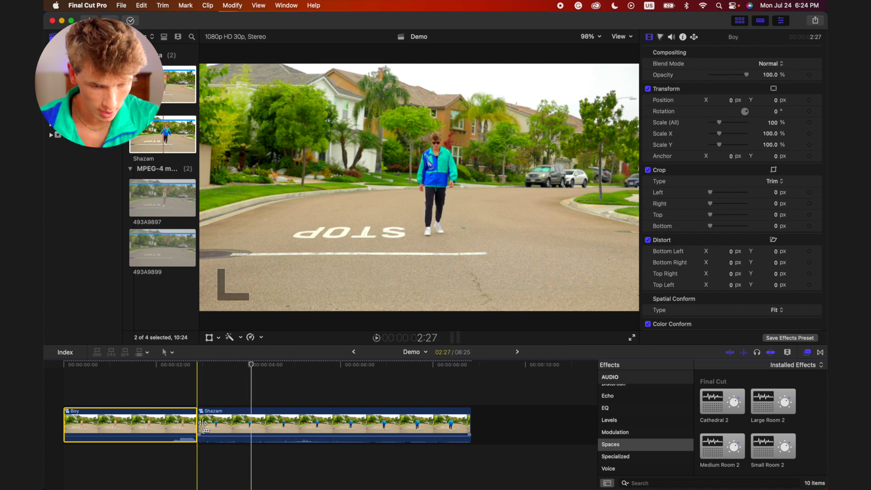
Trim the start of Shazam so the edit totals 6:17, then check the cut.
drag(200, 420, 215, 420)
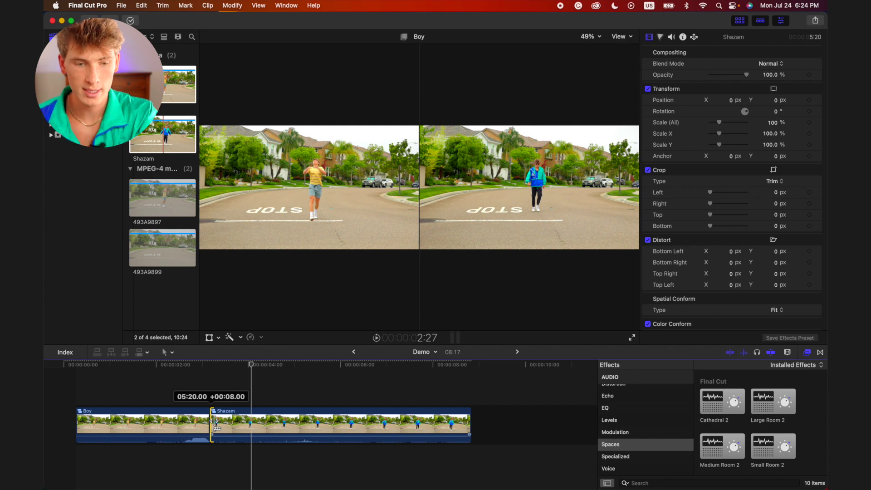
drag(215, 421, 308, 421)
key(space)
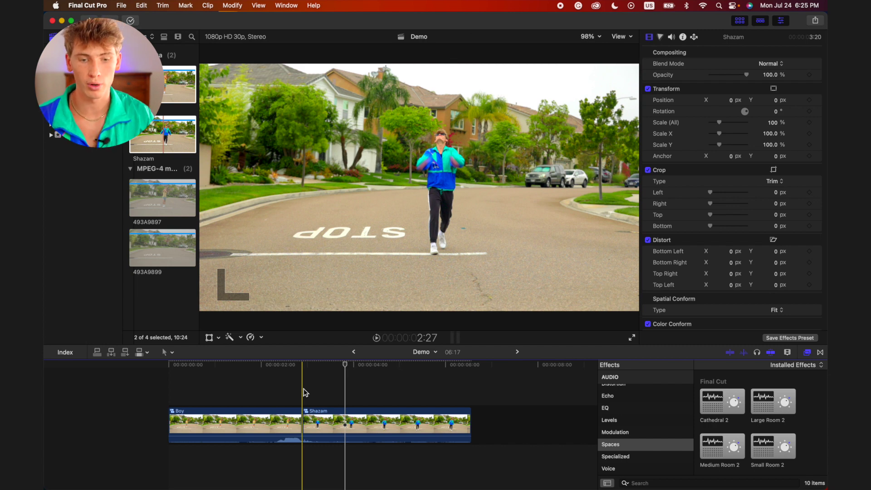
click(304, 392)
key(Right)
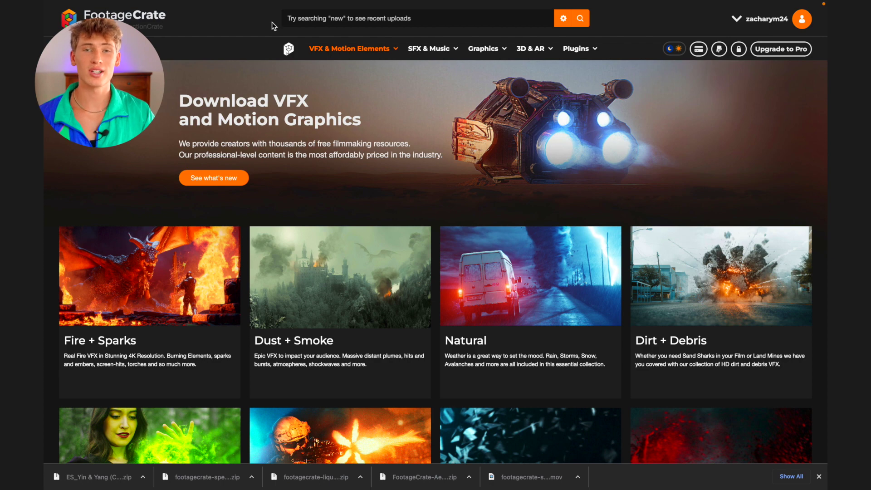
Search FootageCrate for 'spell beam'.
click(304, 17)
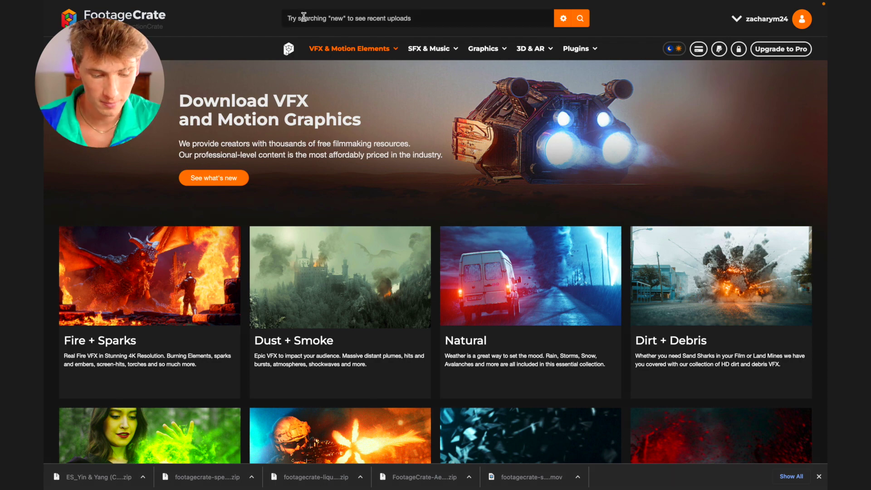
text(spell beam)
key(Return)
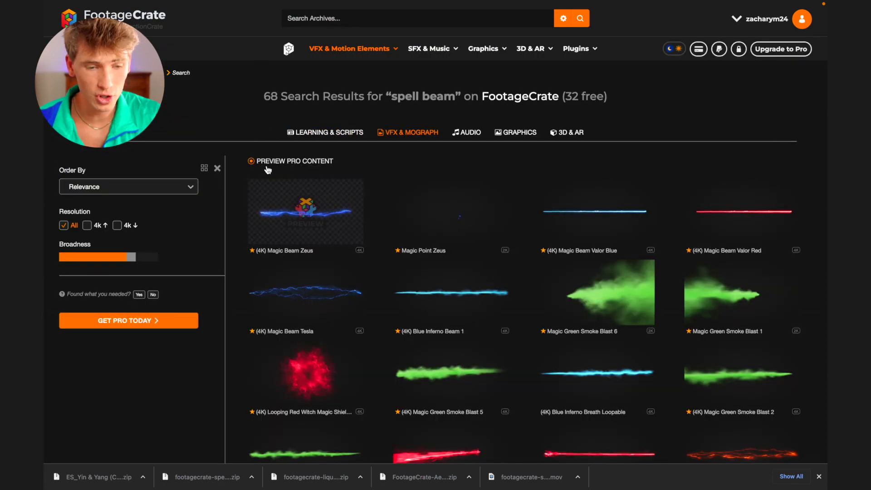
Hide pro-only results and download the free Magic Spell 3 effect.
click(268, 166)
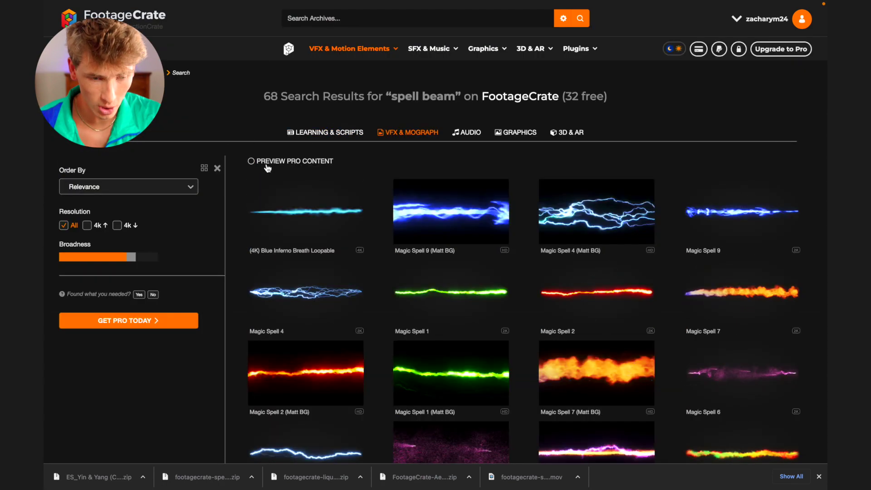
scroll(408, 230, down, 3)
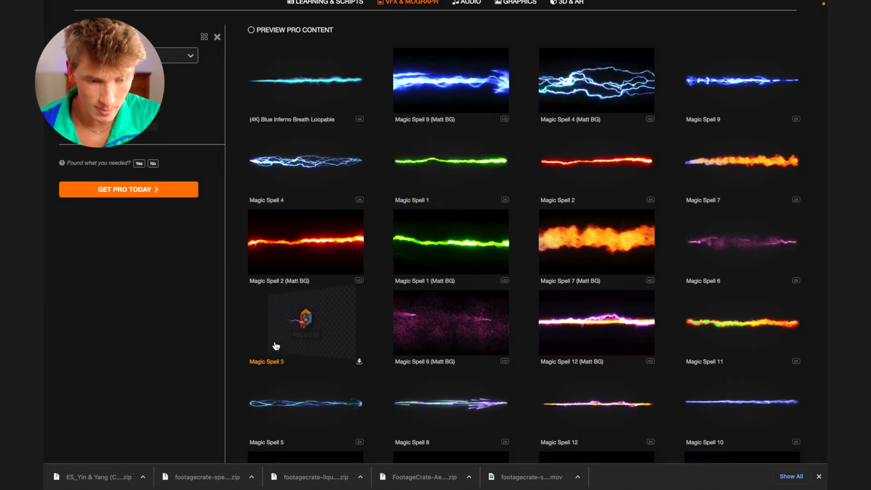
click(303, 321)
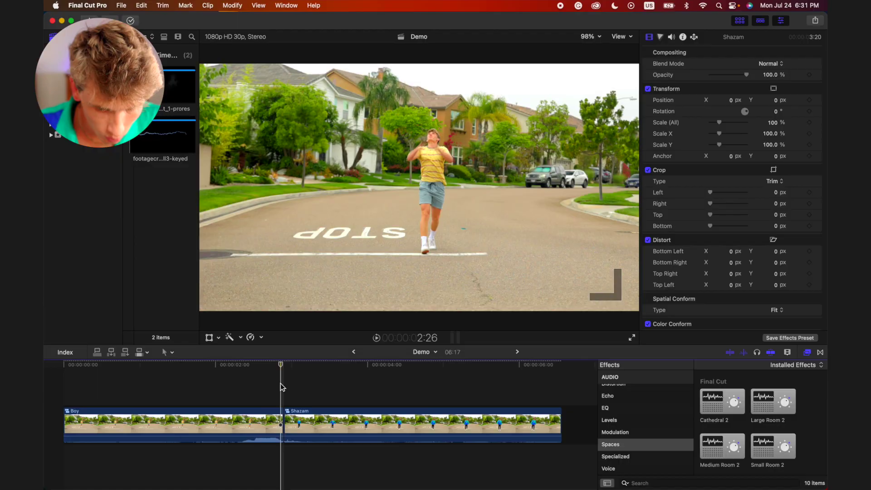
Add a marker at the end of the Boy clip.
click(282, 386)
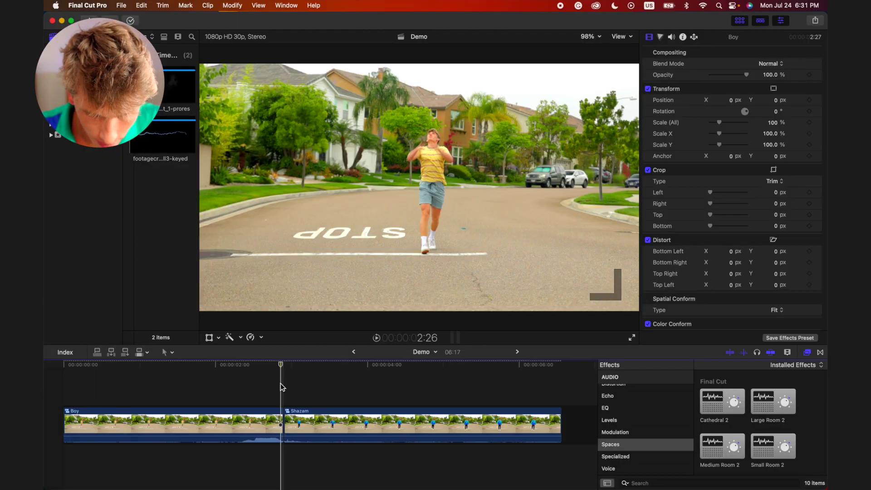
click(276, 425)
key(m)
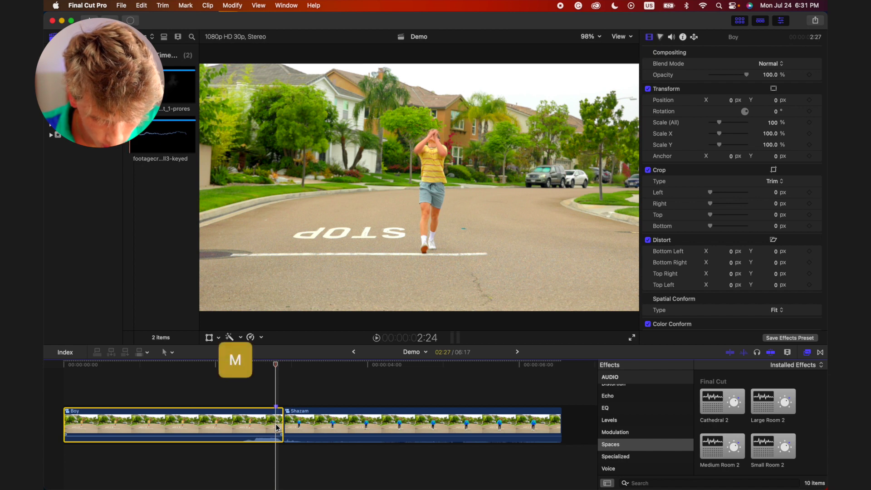
Preview footagecrate-spell3-keyed and connect it above the Boy–Shazam cut.
click(167, 141)
key(space)
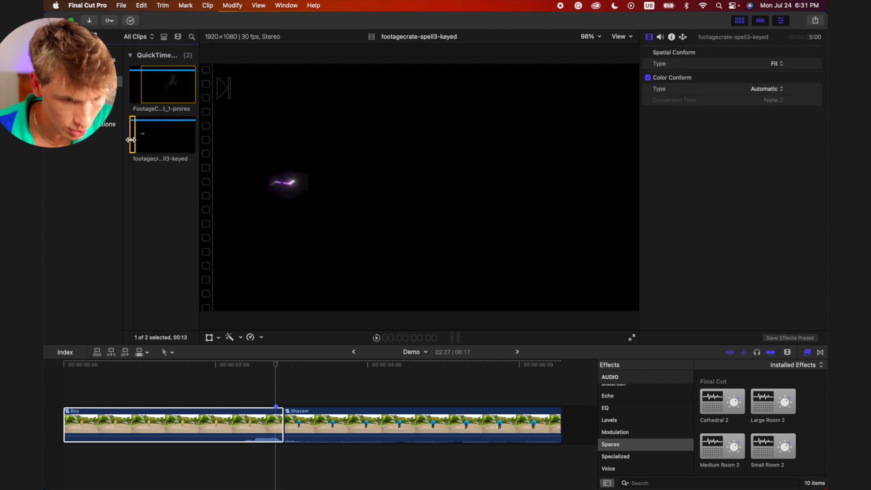
drag(131, 135, 277, 386)
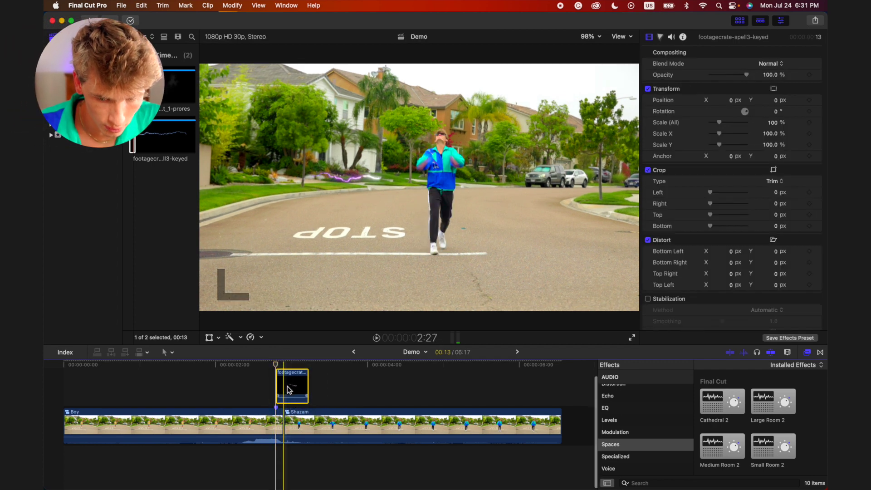
Shorten the lightning clip to 11 frames and mark its fullest lightning frame.
scroll(278, 390, up, 2)
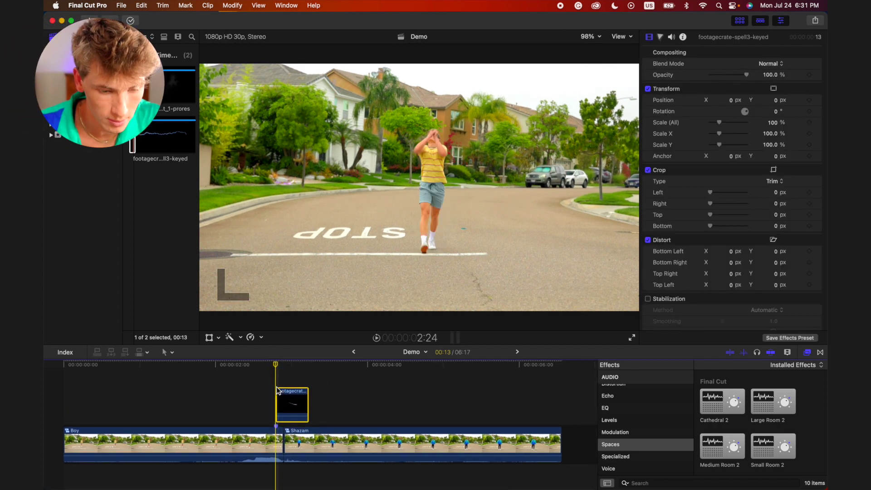
drag(308, 390, 302, 389)
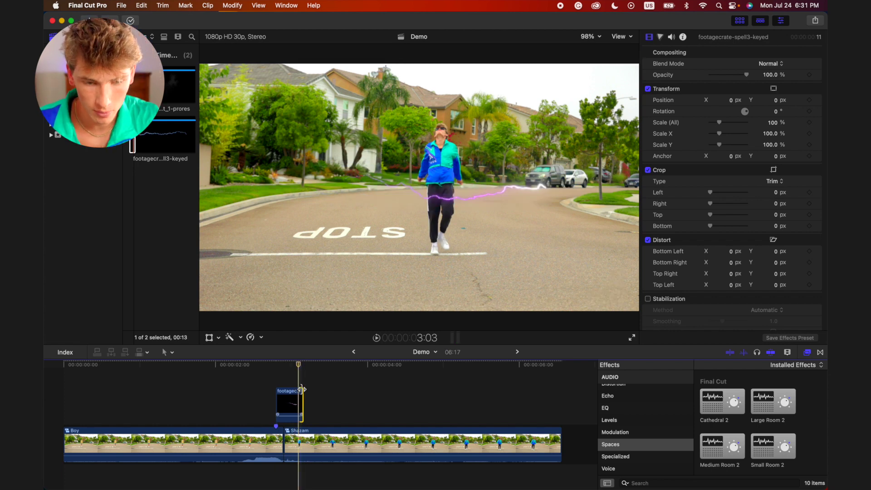
key(Right)
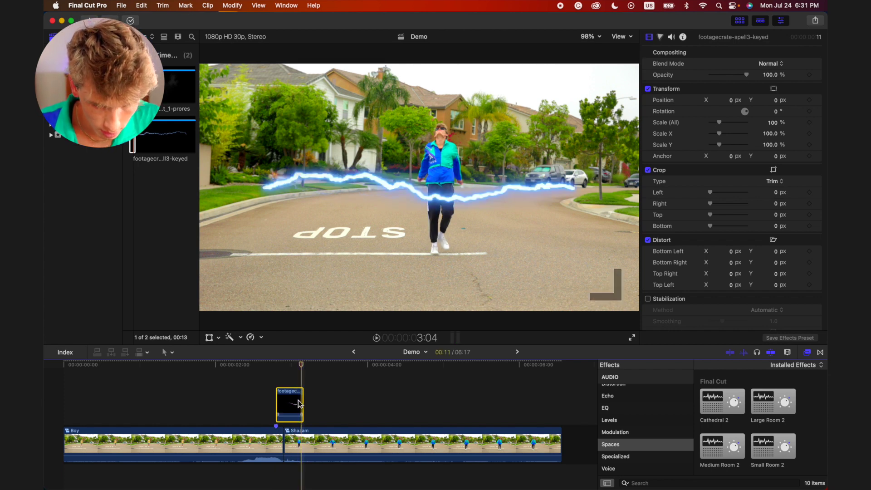
key(Right)
key(Left)
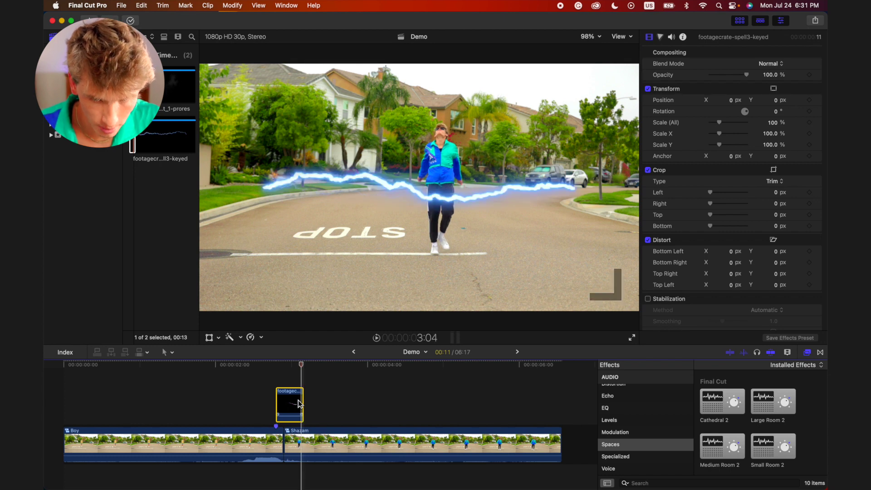
key(m)
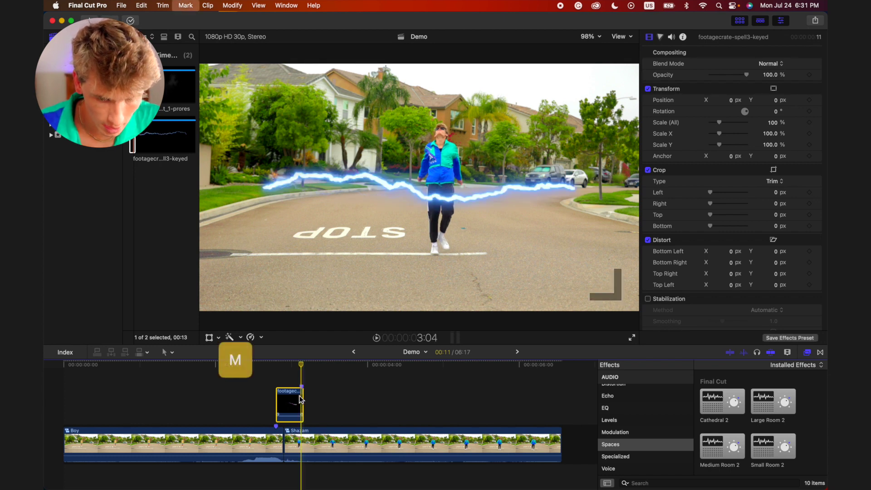
Slide the lightning clip six frames earlier over Boy and turn on snapping.
scroll(299, 399, up, 2)
scroll(299, 399, up, 2)
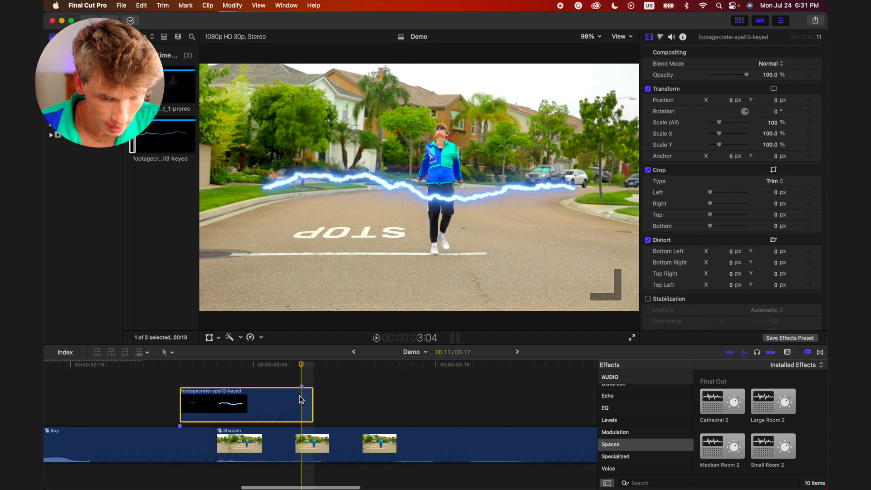
drag(288, 399, 189, 389)
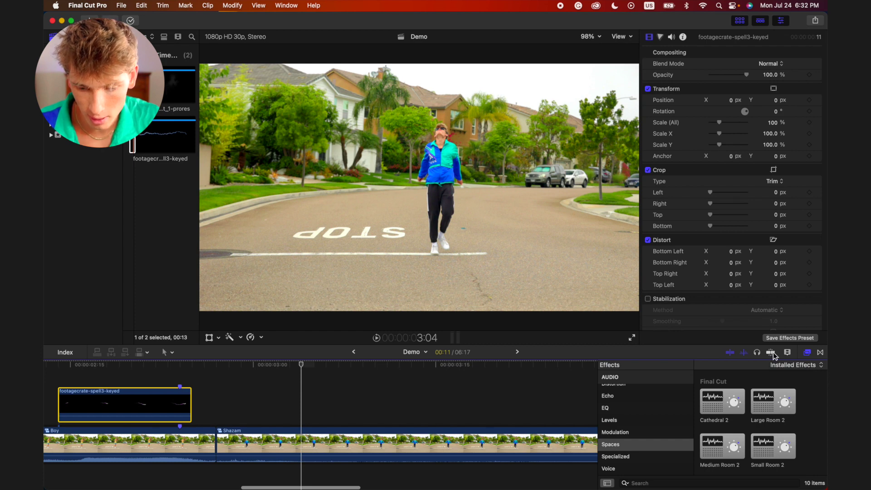
key(n)
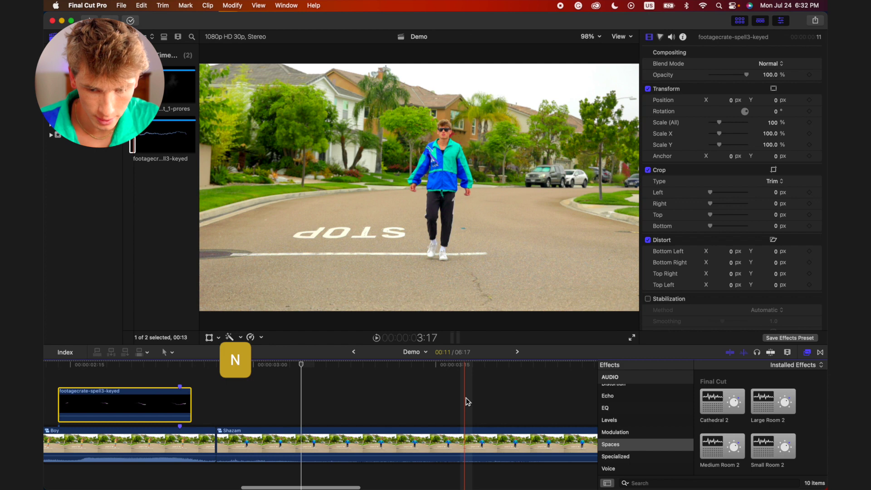
Rotate the lightning to about -87° and raise it to shoot up from the boy's hands.
click(181, 380)
click(183, 404)
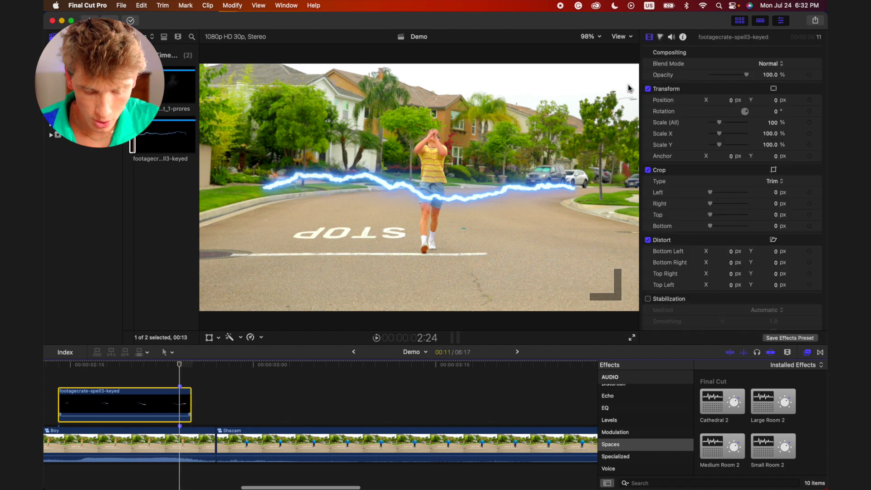
key(shift+t)
drag(438, 187, 420, 206)
drag(527, 169, 478, 97)
drag(474, 158, 481, 113)
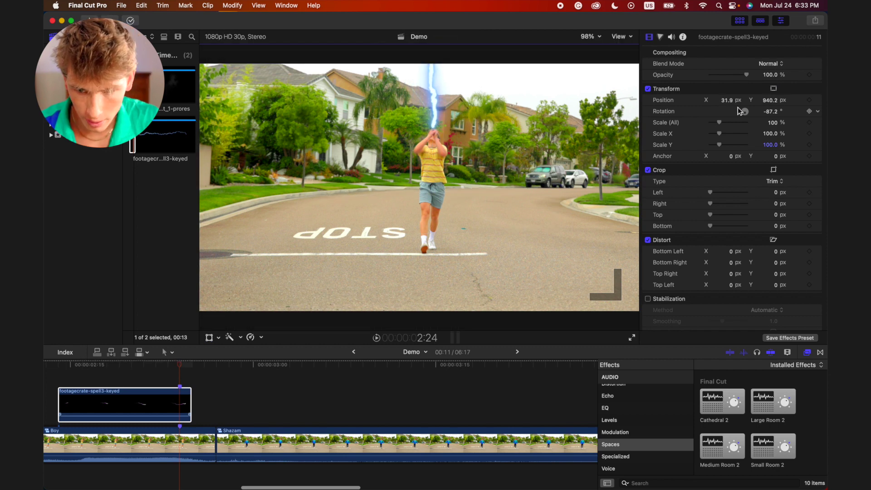
Set the lightning clip's blend mode to Screen and play it back.
click(778, 65)
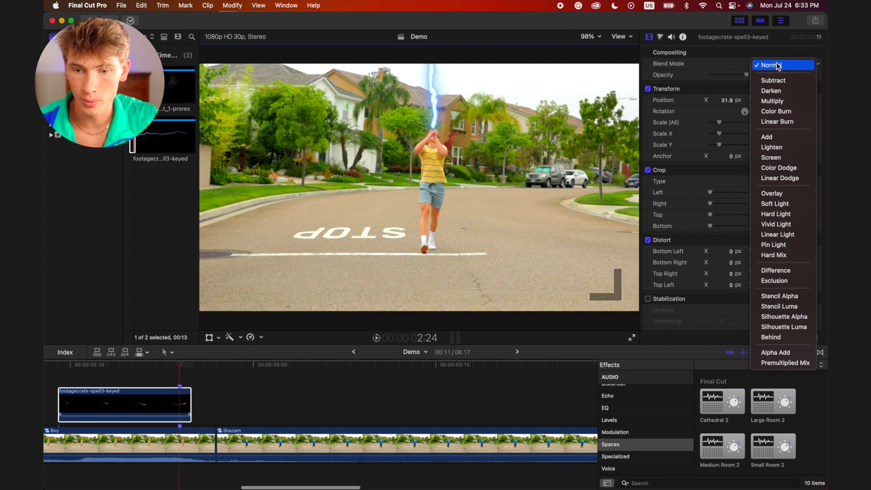
click(778, 157)
key(space)
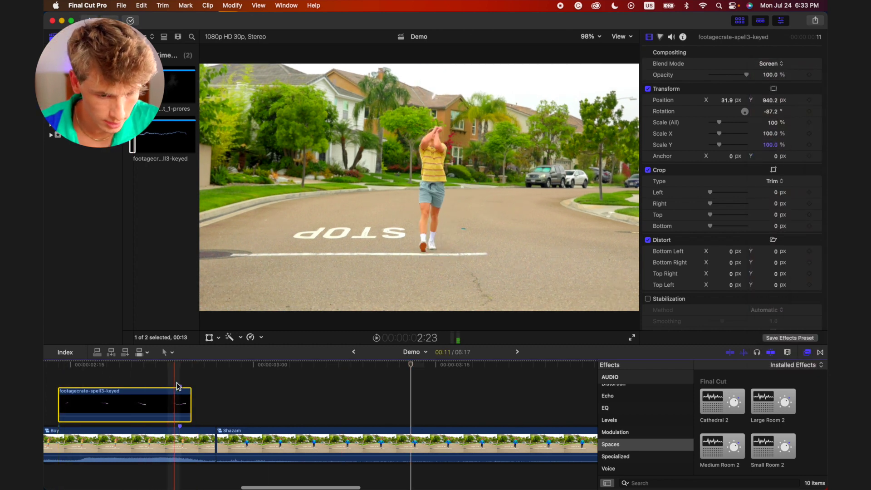
Extend the lightning clip's end by three frames and fit the timeline to view.
click(188, 380)
drag(191, 400, 233, 401)
key(super+minus)
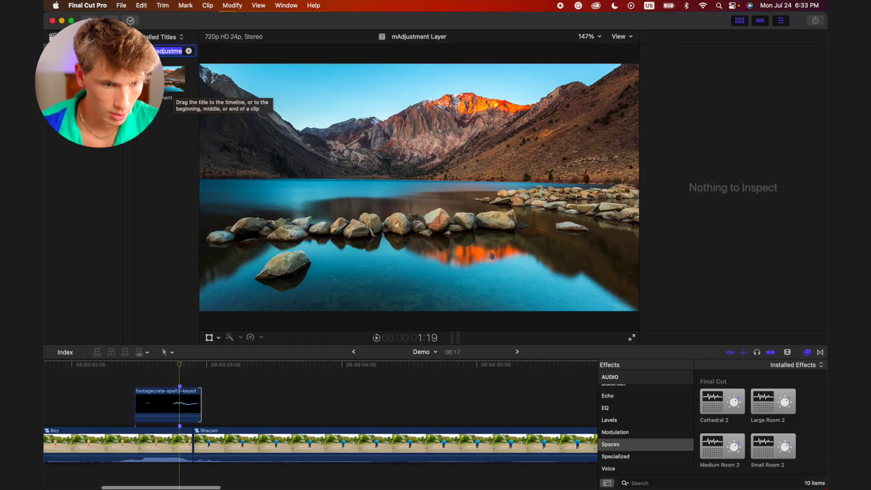
Connect the mAdjustment Layer title at the lightning and set its duration to 10:00.
drag(175, 81, 182, 372)
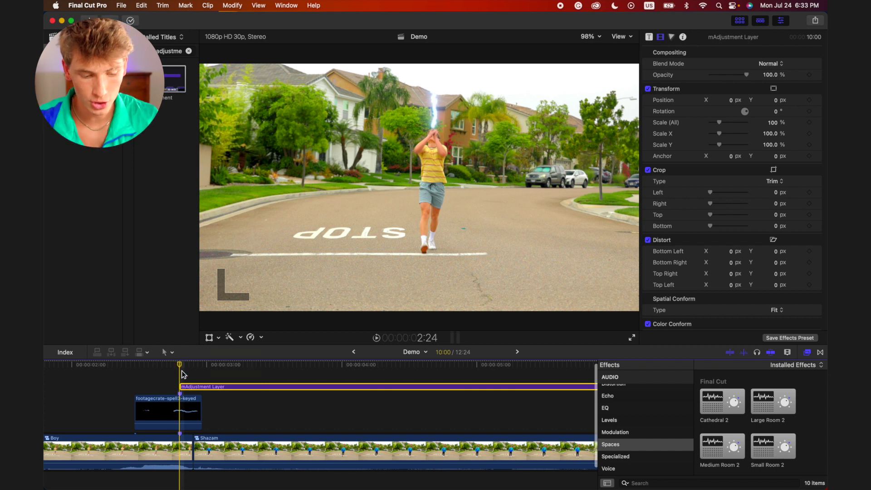
key(ctrl+d)
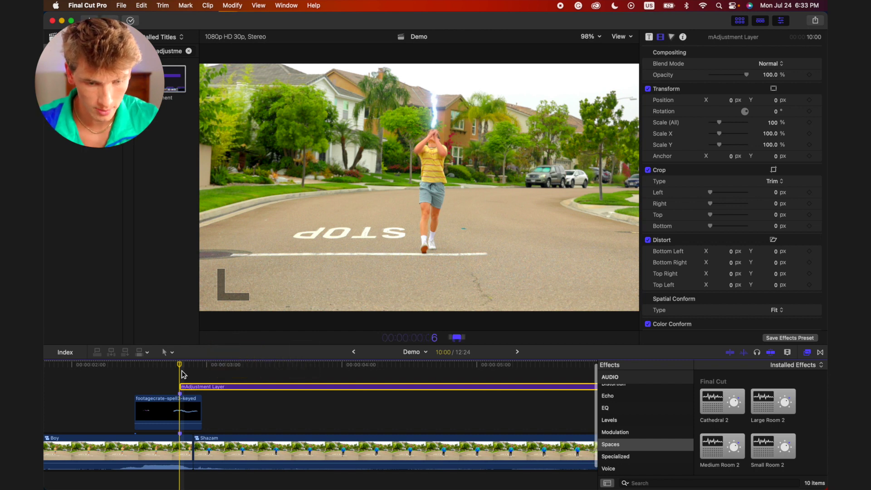
Make the adjustment layer 6 frames long and push its Color Wheels global brightness far up.
text(6)
key(Return)
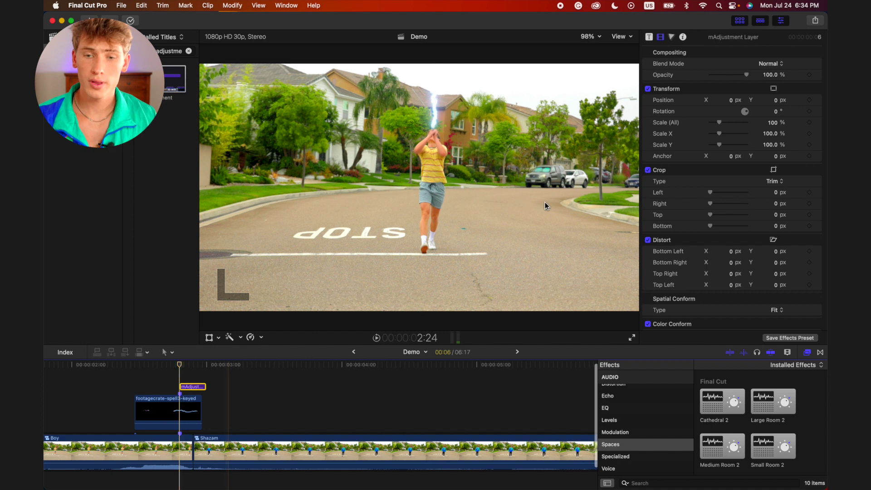
key(super+6)
click(696, 52)
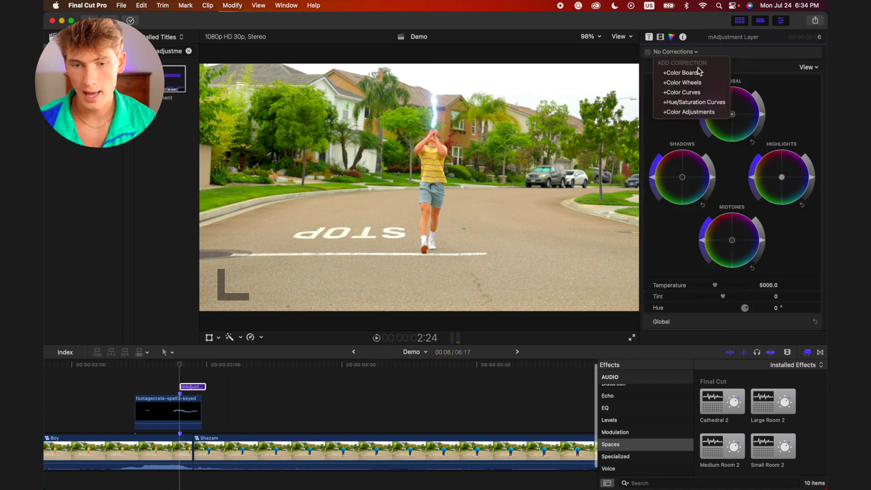
click(699, 84)
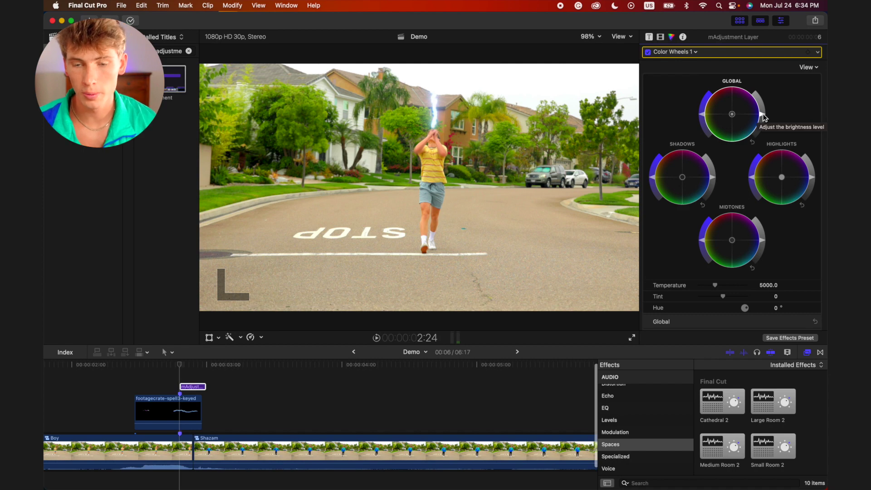
drag(763, 117, 701, 99)
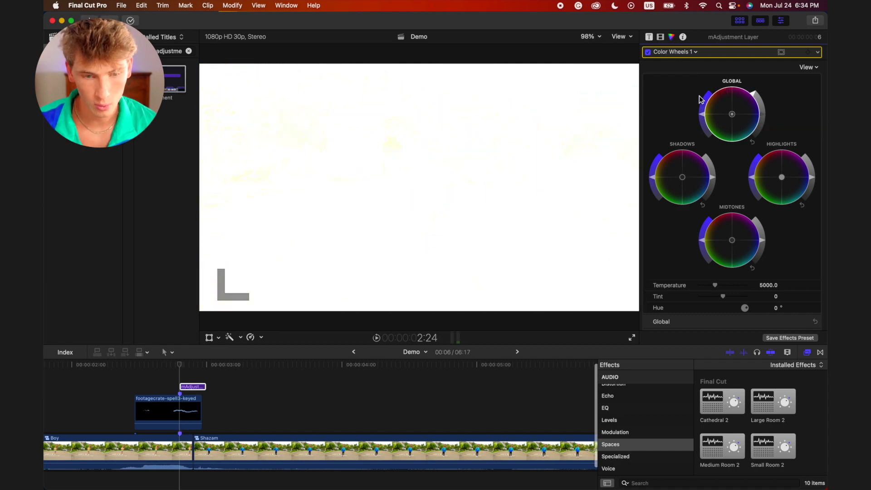
Keyframe the colour correction and set its Mix to 0.3.
click(809, 53)
scroll(782, 230, down, 3)
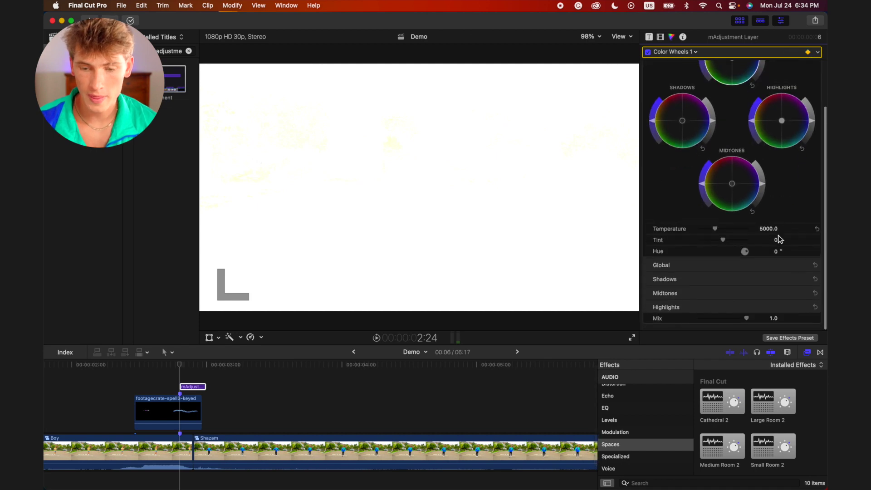
click(773, 319)
text(0.3)
key(Return)
click(182, 385)
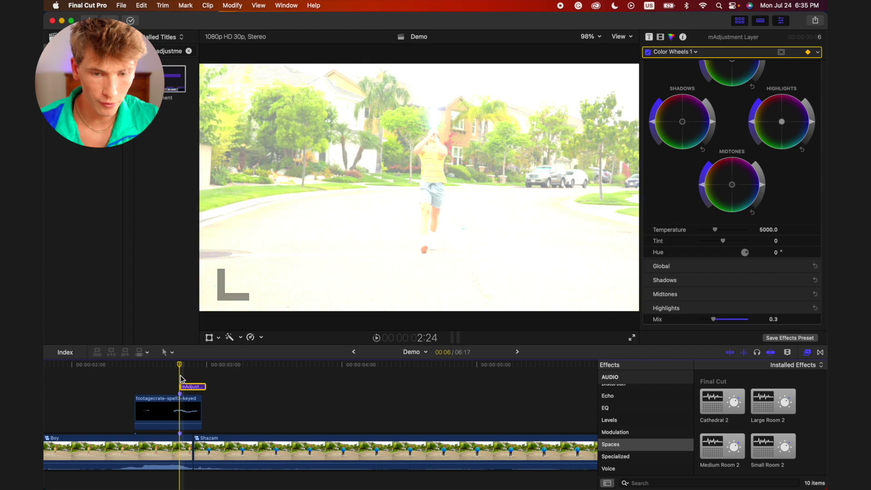
key(Right)
Switch from Final Cut Pro to the FootageCrate homepage in the web browser.
click(774, 321)
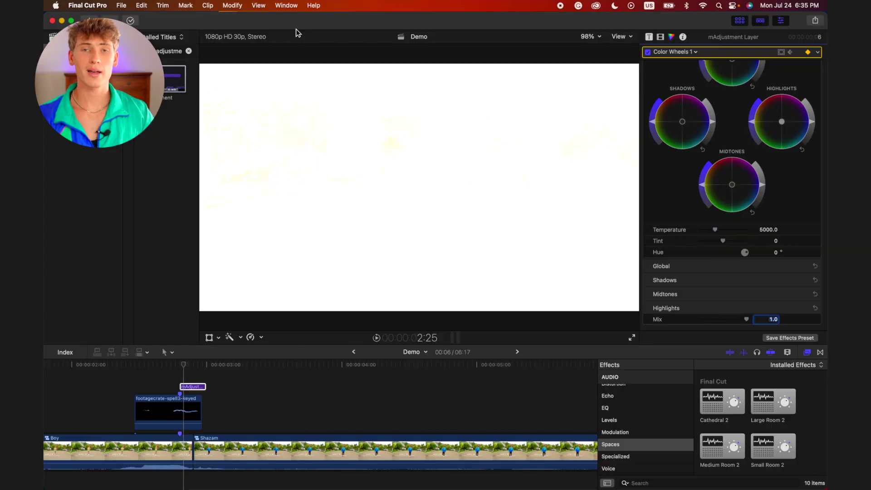
key(ctrl+Right)
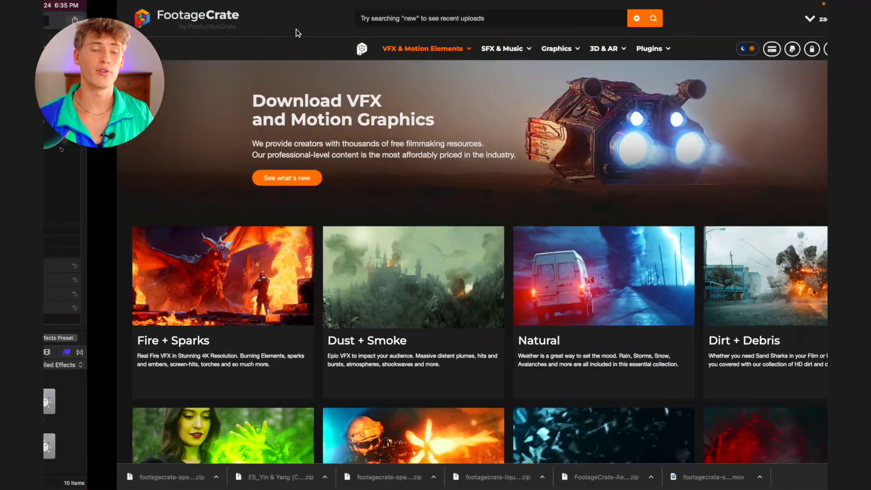
Search FootageCrate for 'dust' and download the free Aerial Dust Burst 1 from Live Action Dust + Dirt.
text(dust)
key(Return)
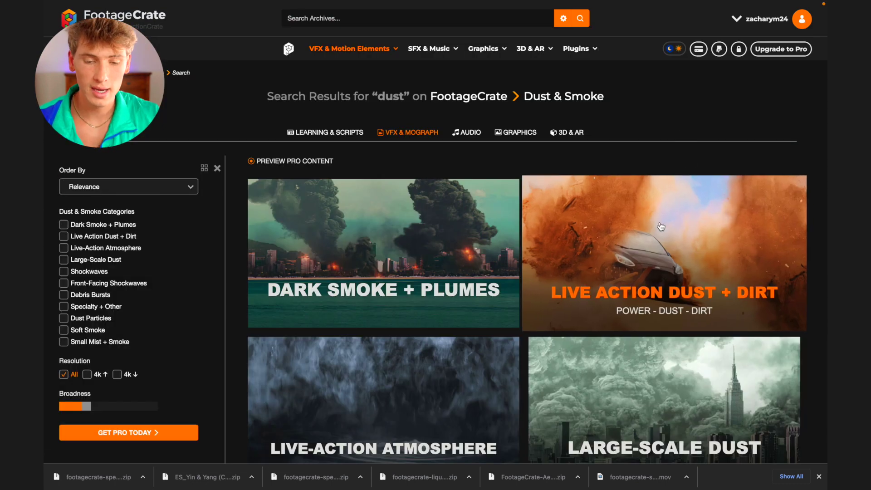
click(676, 226)
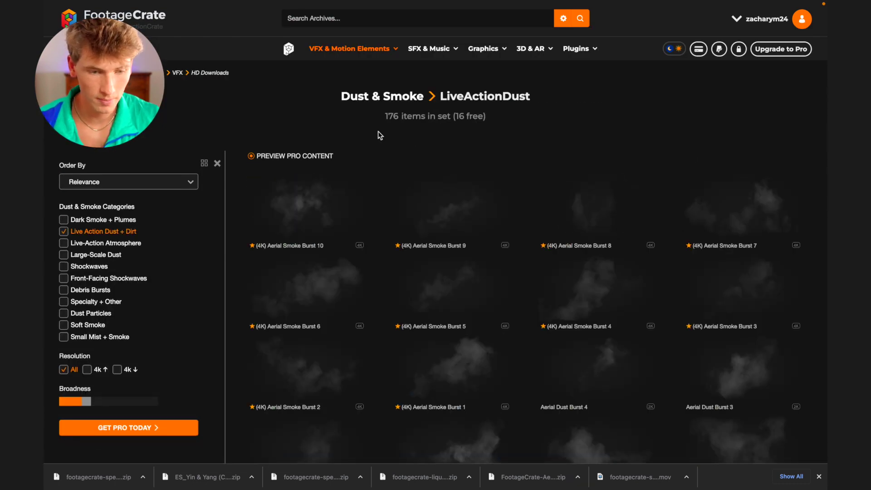
click(268, 158)
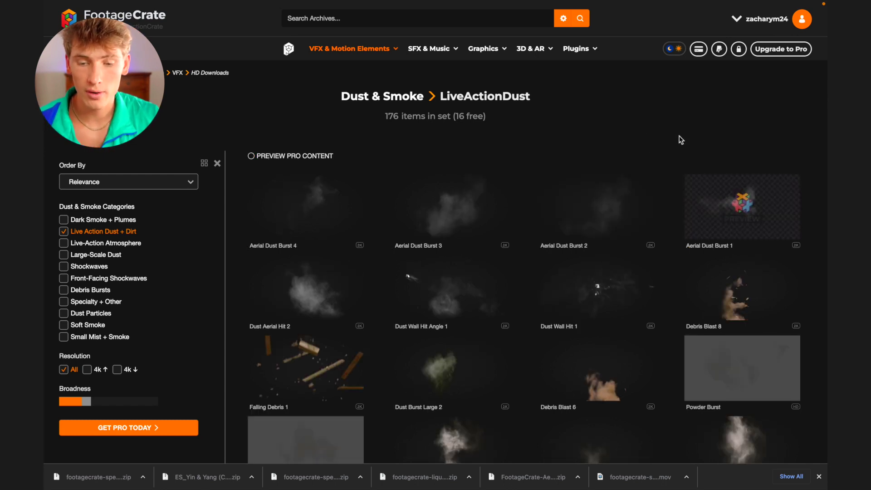
click(796, 246)
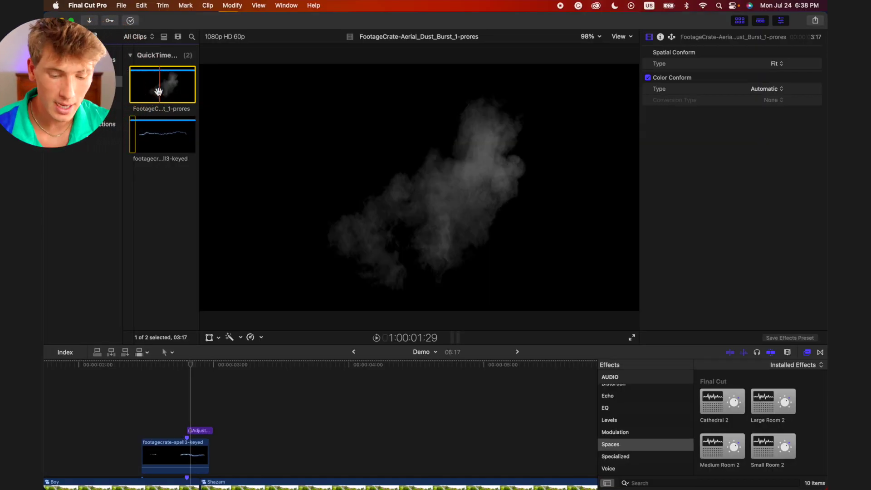
Mark a 1:48 range of Aerial Dust Burst 1 and connect it just after the lightning.
key(i)
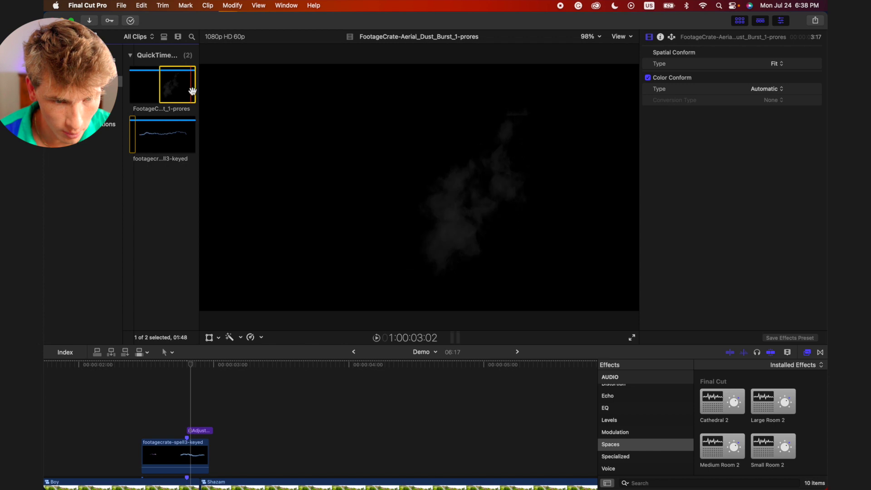
key(o)
key(q)
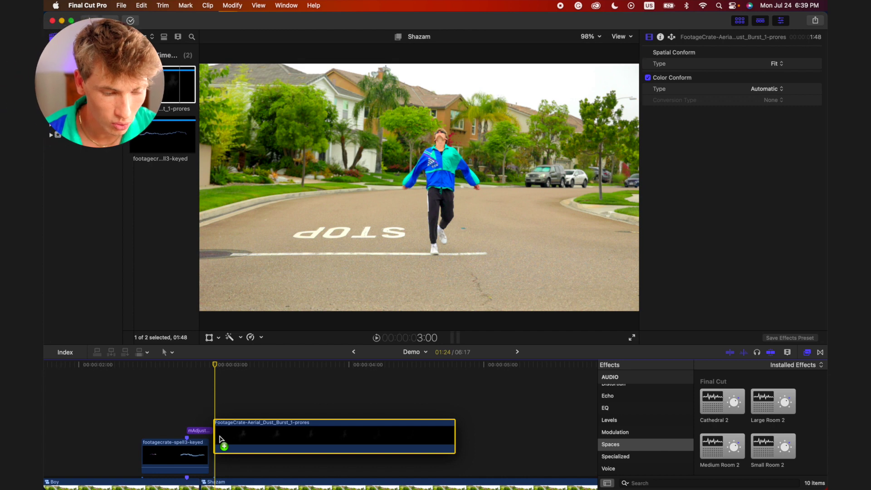
key(super+6)
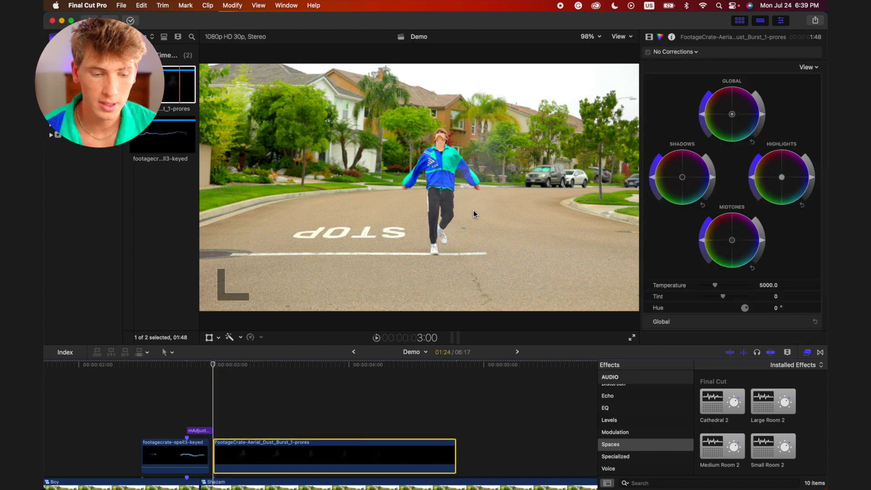
Raise the dust burst's Highlights brightness in Color Wheels and rotate it about 61 degrees.
drag(815, 180, 814, 169)
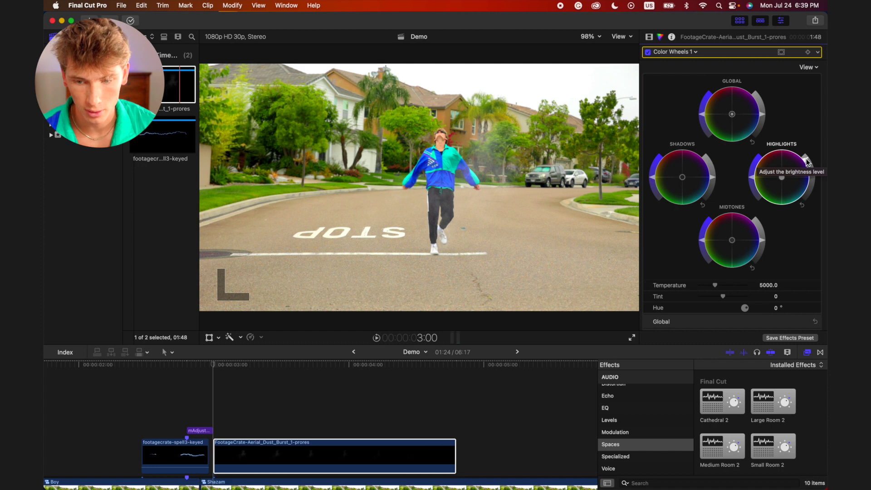
click(209, 338)
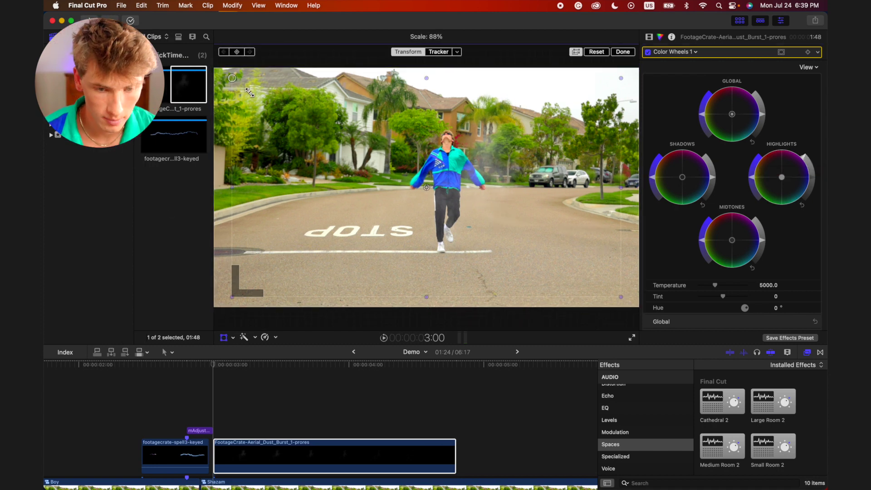
mouse_move(445, 187)
mouse_down()
mouse_move(423, 168)
mouse_move(442, 172)
mouse_move(434, 174)
mouse_up()
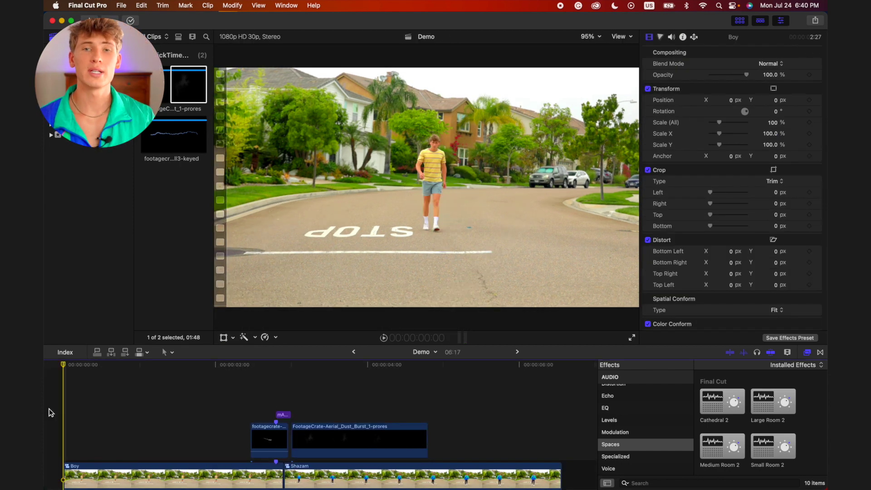
Play the edit back from the beginning.
key(space)
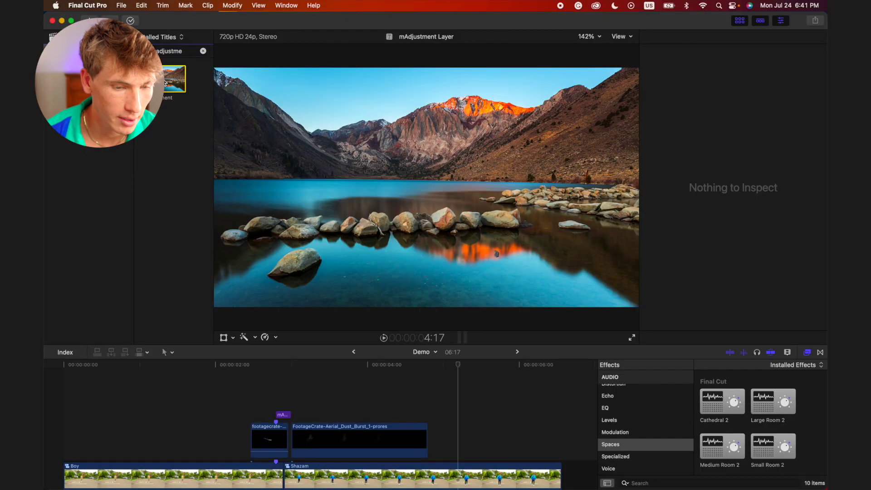
Connect an mAdjustment Layer above the cut and set its duration to 20 frames.
drag(165, 83, 279, 403)
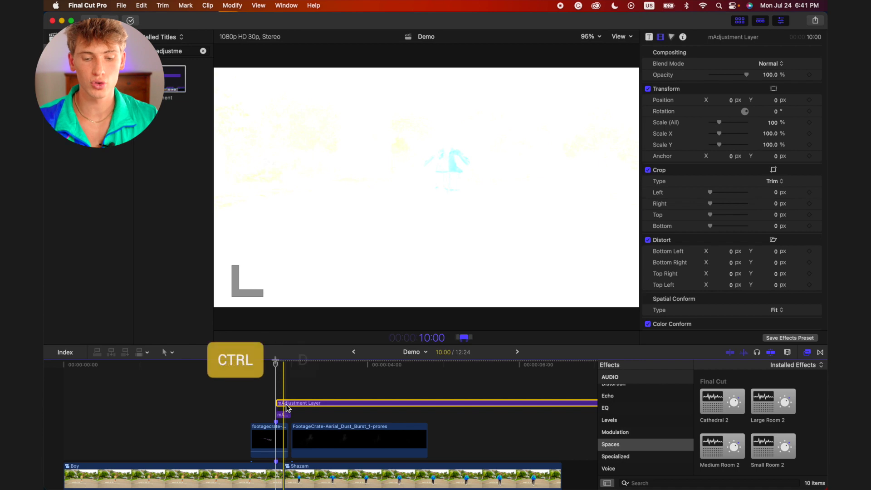
key(ctrl+d)
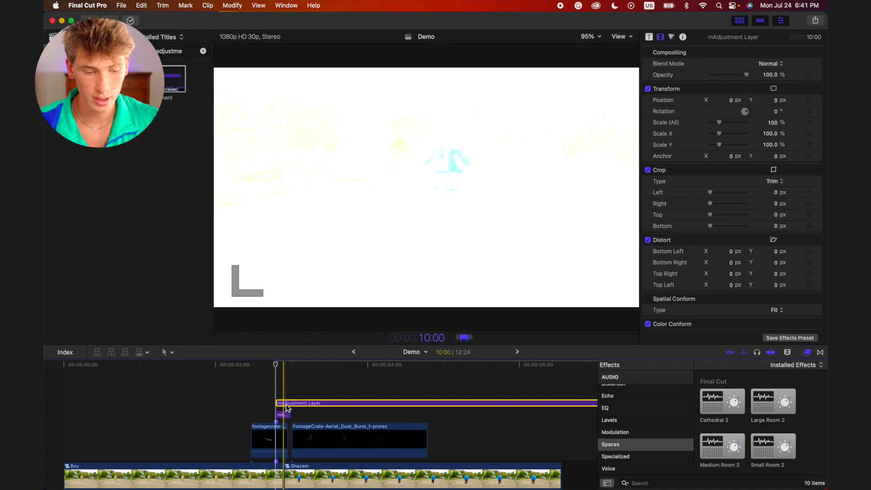
key(Return)
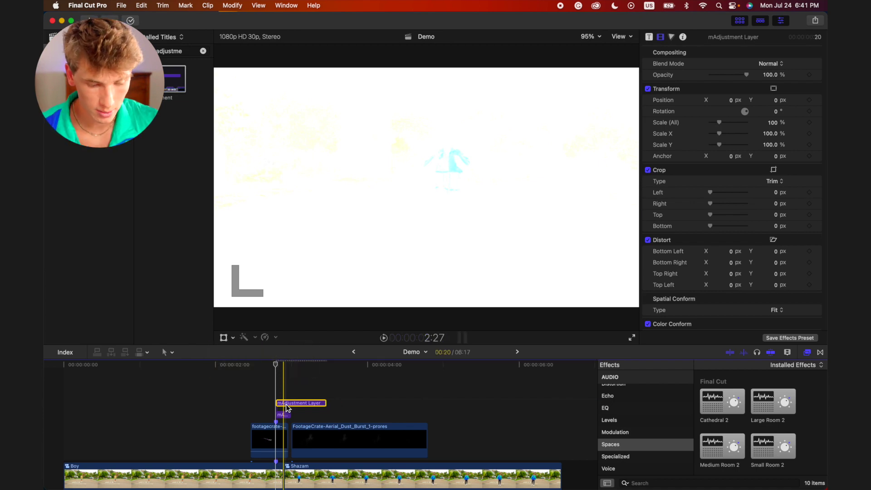
scroll(651, 424, up, 15)
click(631, 380)
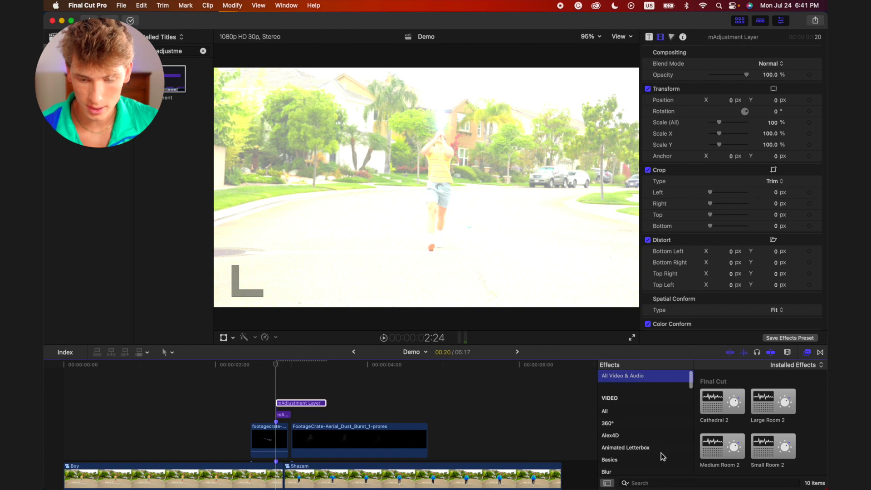
Apply Earthquake to the 20-frame adjustment layer and add a 10:00 adjustment layer at the timeline start.
click(662, 482)
text(earth)
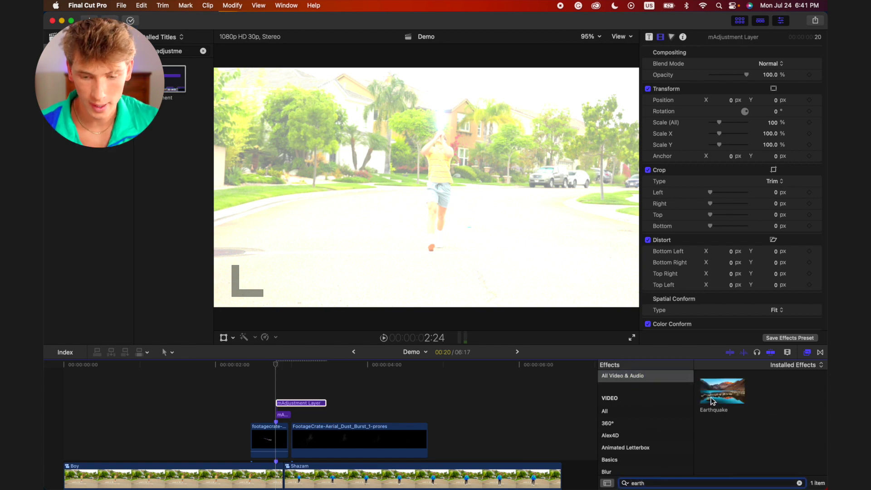
drag(721, 390, 318, 402)
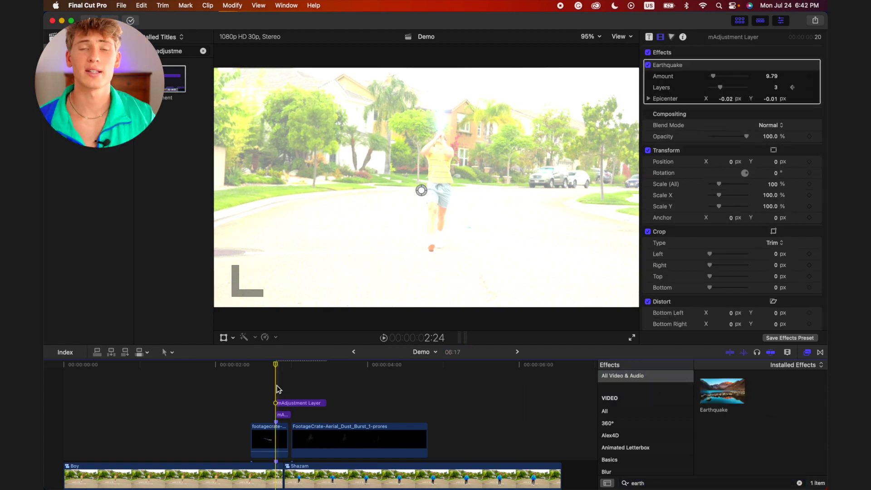
drag(173, 86, 64, 369)
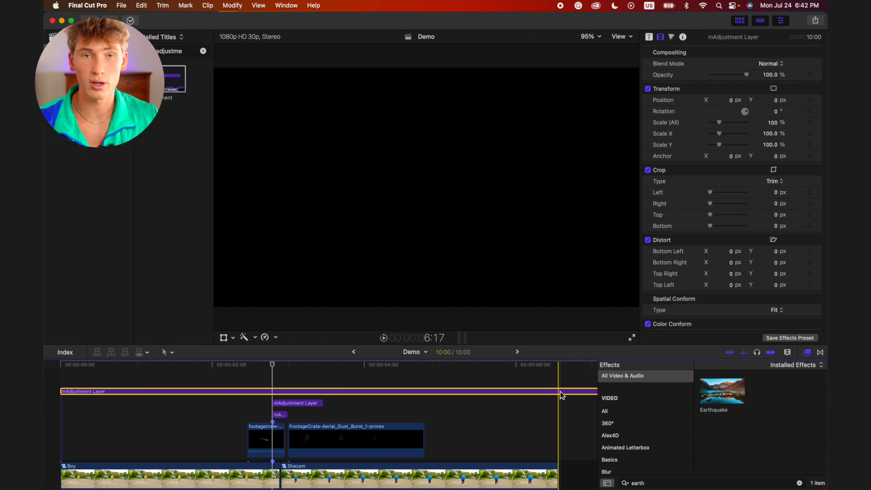
Trim the long adjustment layer to 6:17 and add Handheld at Shakiness 13.59, Distance 14.26.
key(alt+bracketright)
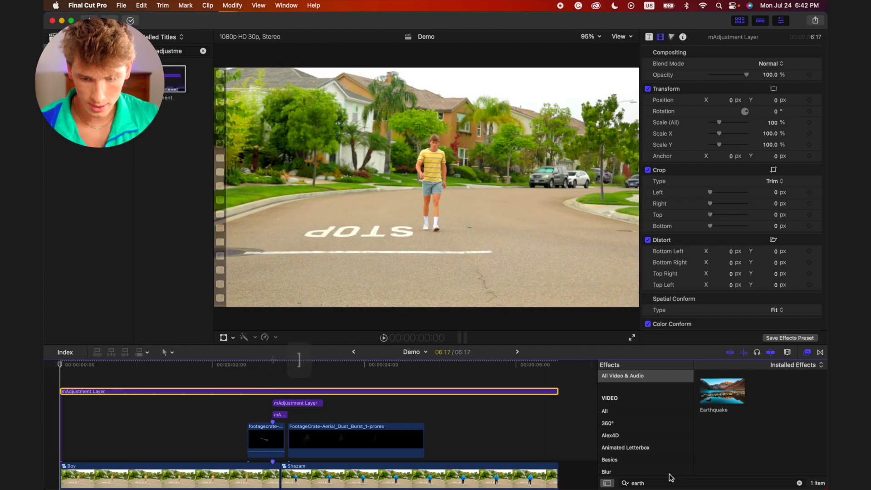
click(656, 482)
text(hand)
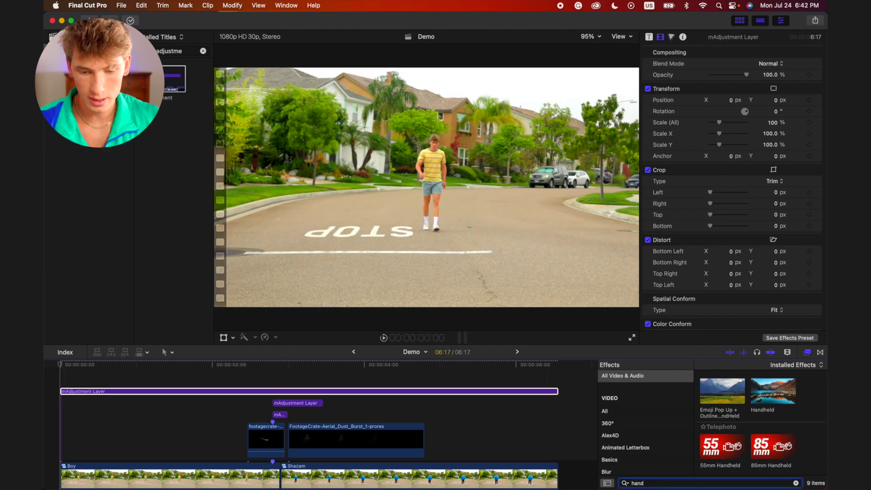
drag(765, 390, 444, 392)
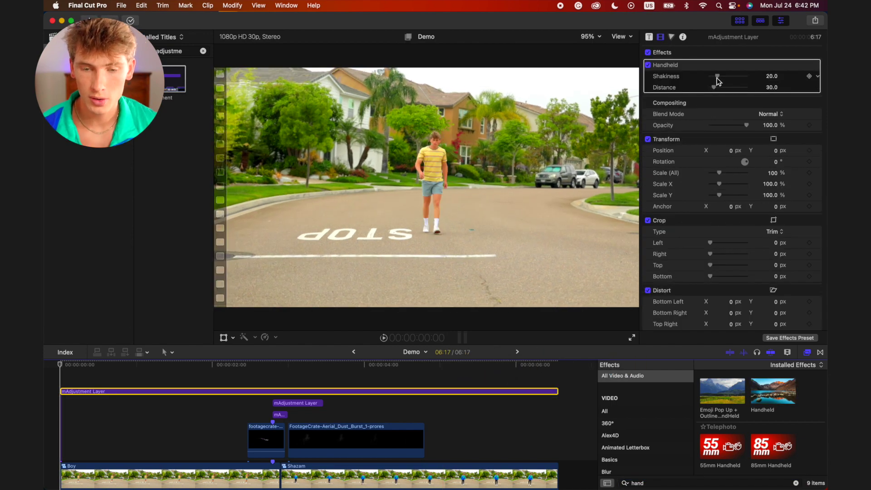
drag(716, 80, 712, 89)
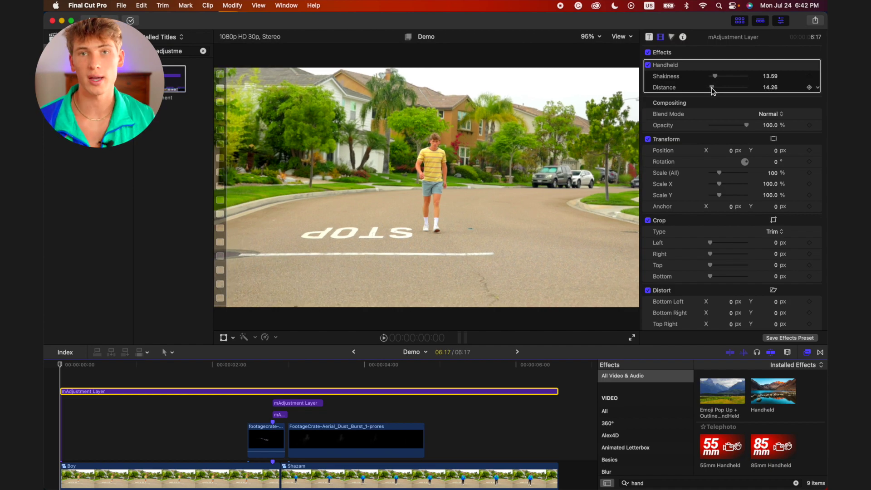